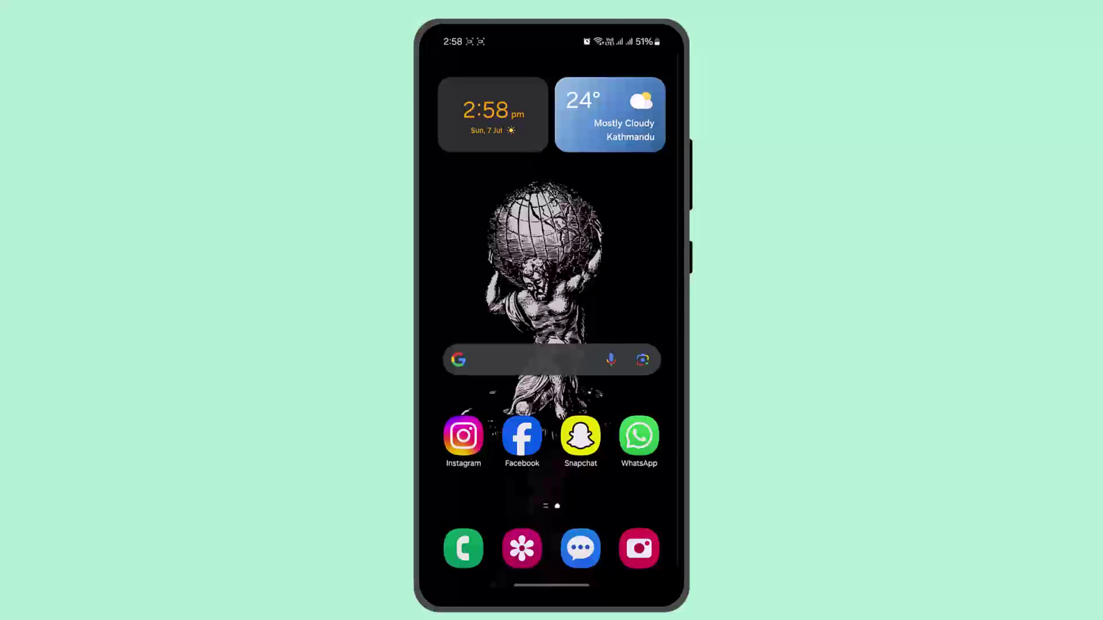
Step: Open Google search from the home screen widget and begin a 'cr' query
{"action": "left_click", "coordinate": [535, 360]}
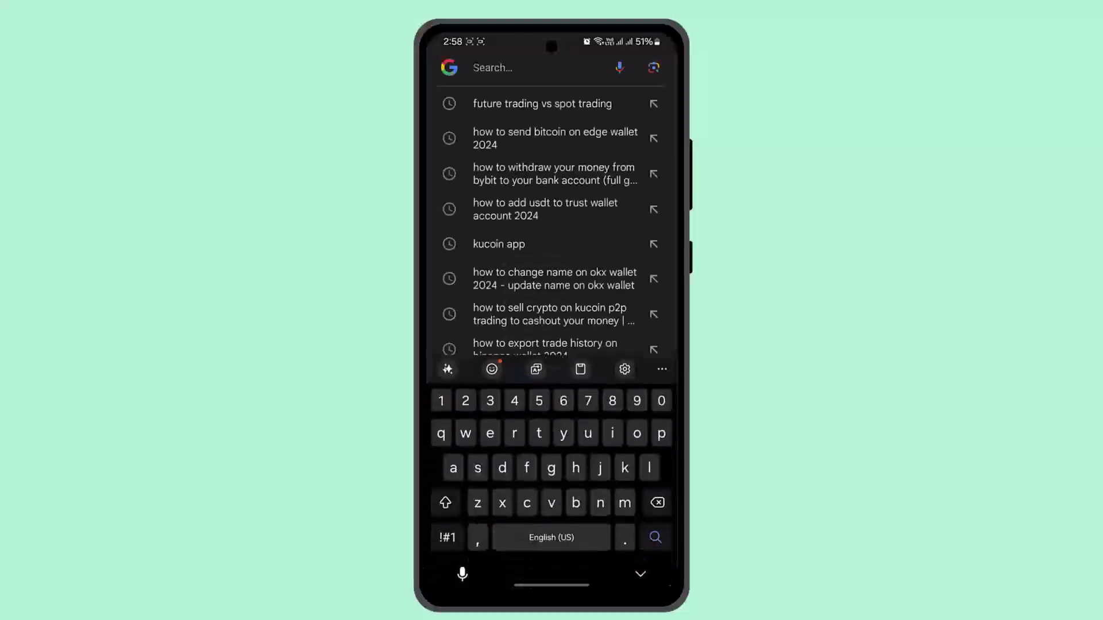
{"action": "type", "text": "cr"}
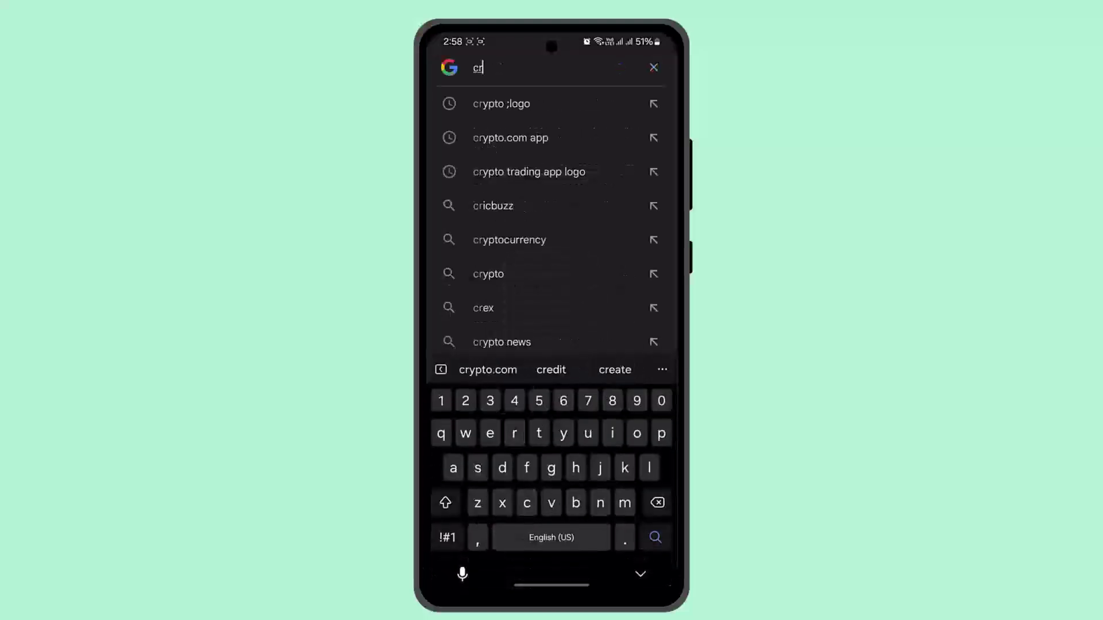
Step: Search for 'crypto.com app' using its suggestion to show the Crypto.com app listing
{"action": "left_click", "coordinate": [510, 136]}
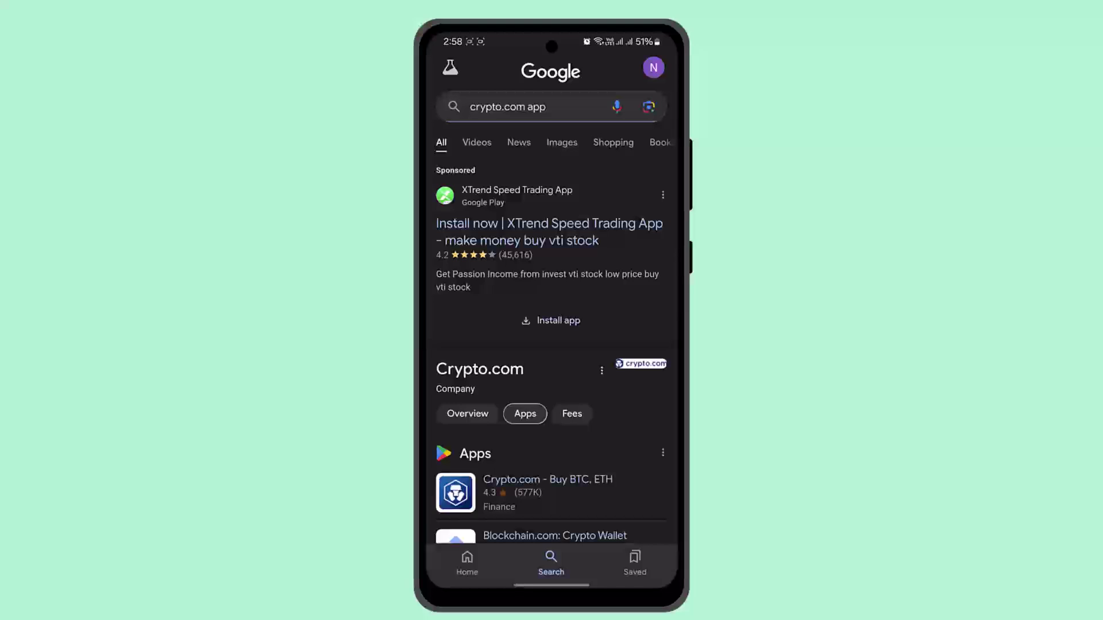
{"action": "scroll", "coordinate": [551, 345], "scroll_direction": "down", "scroll_amount": 2}
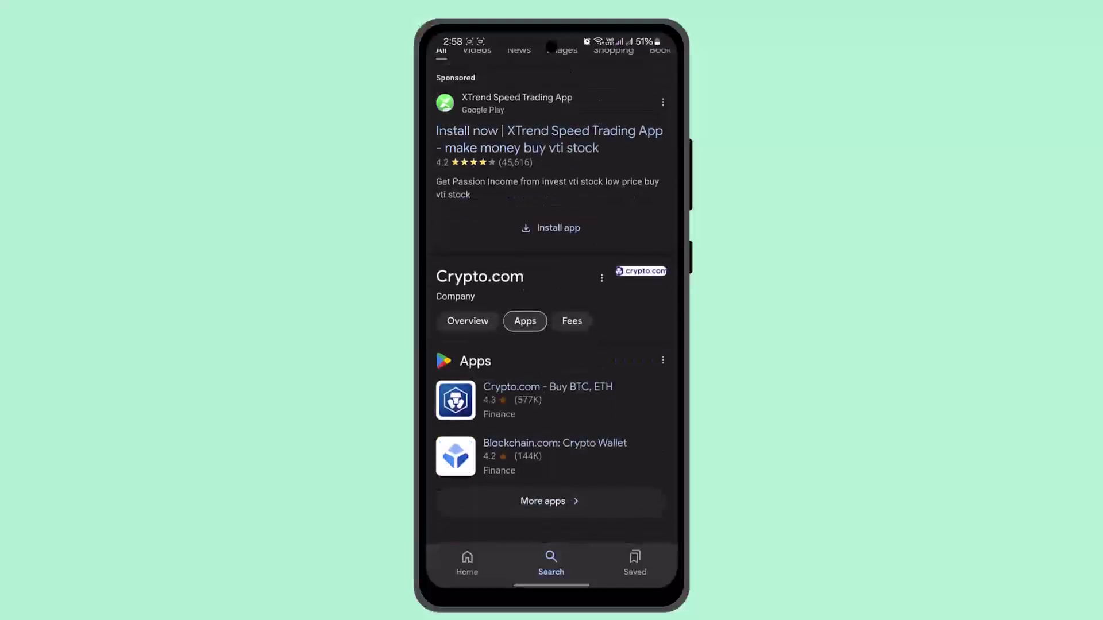